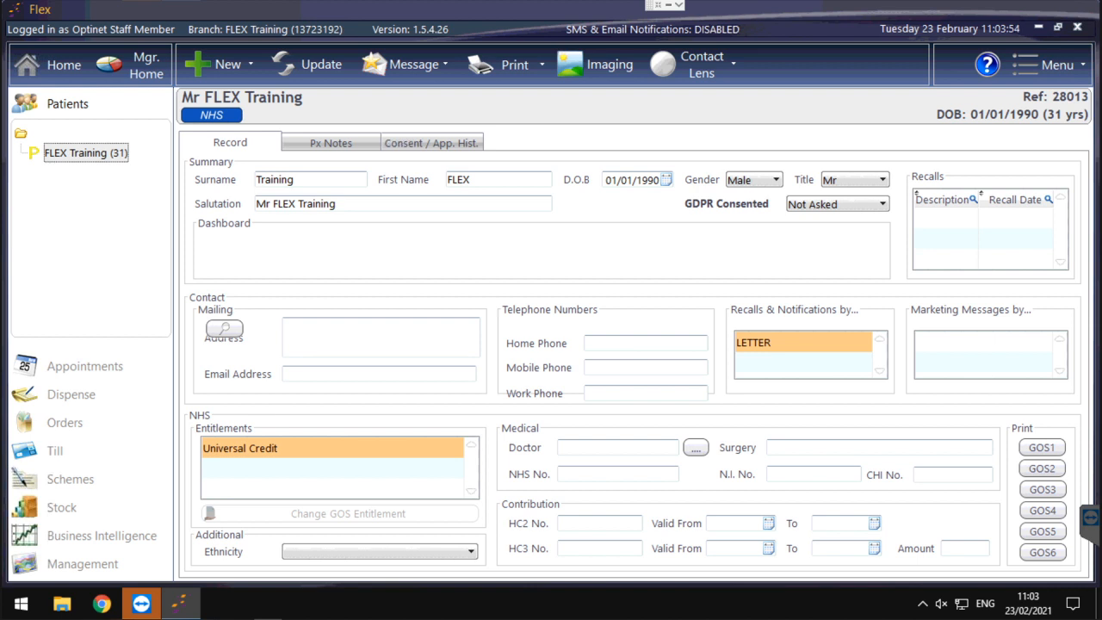
- Start a new order for the current patient, required by 27/02/2021, with tray number 26
{"action": "left_click", "coordinate": [66, 418]}
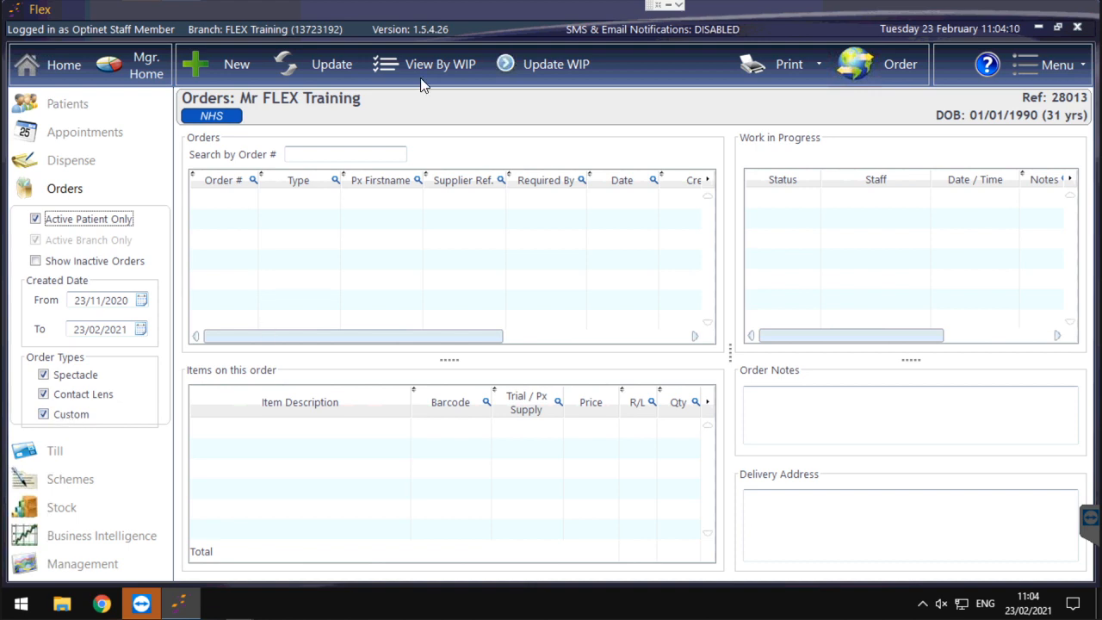
{"action": "left_click", "coordinate": [217, 67]}
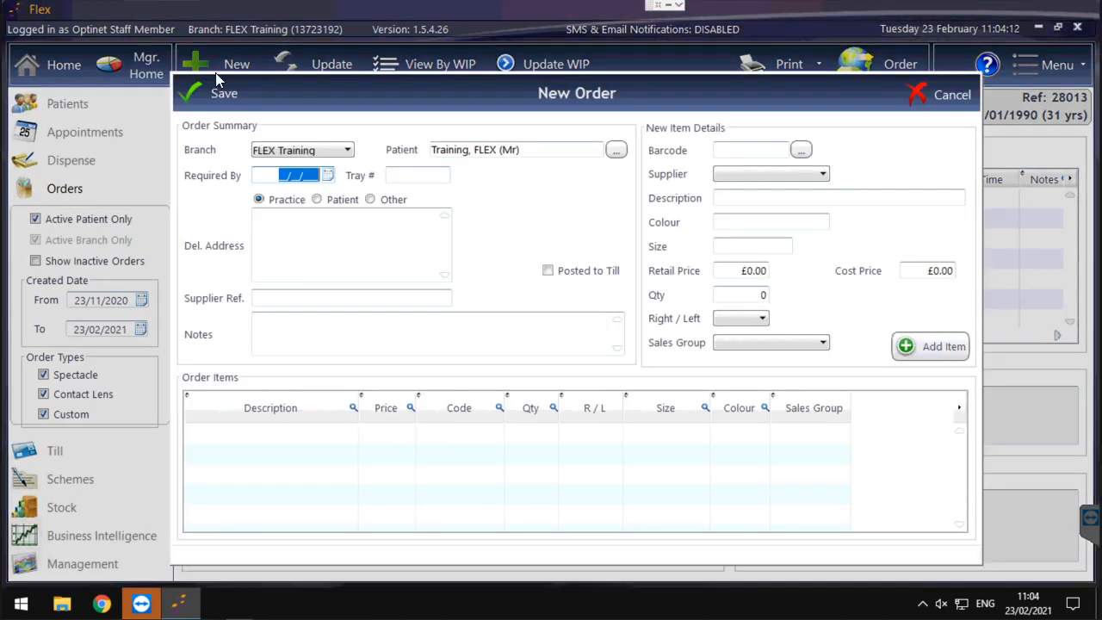
{"action": "left_click", "coordinate": [329, 178]}
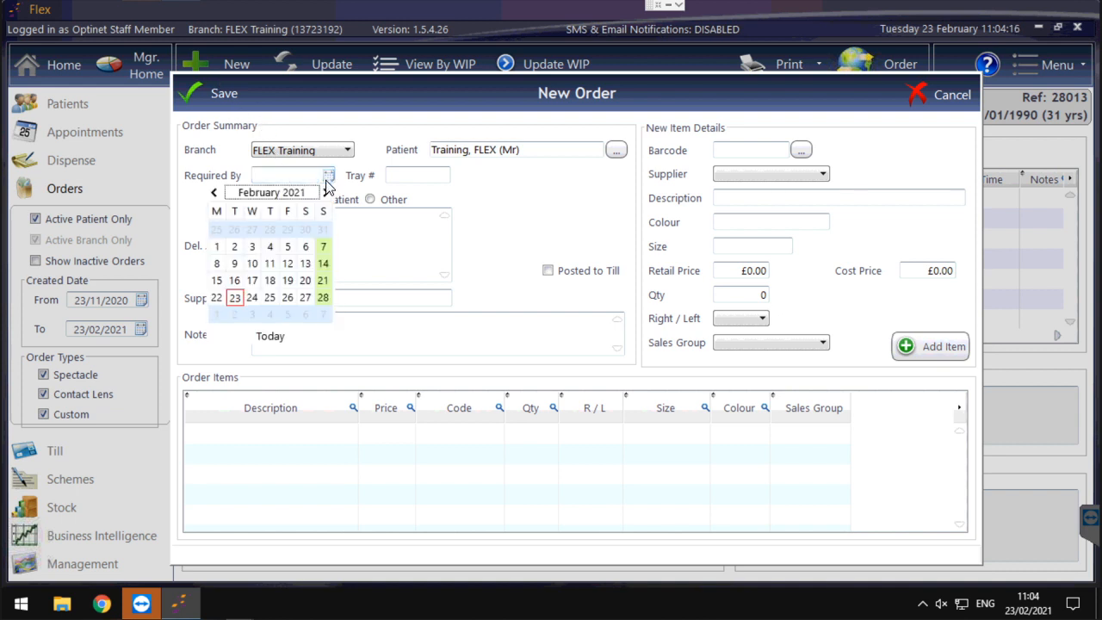
{"action": "left_click", "coordinate": [305, 297]}
{"action": "left_click", "coordinate": [401, 177]}
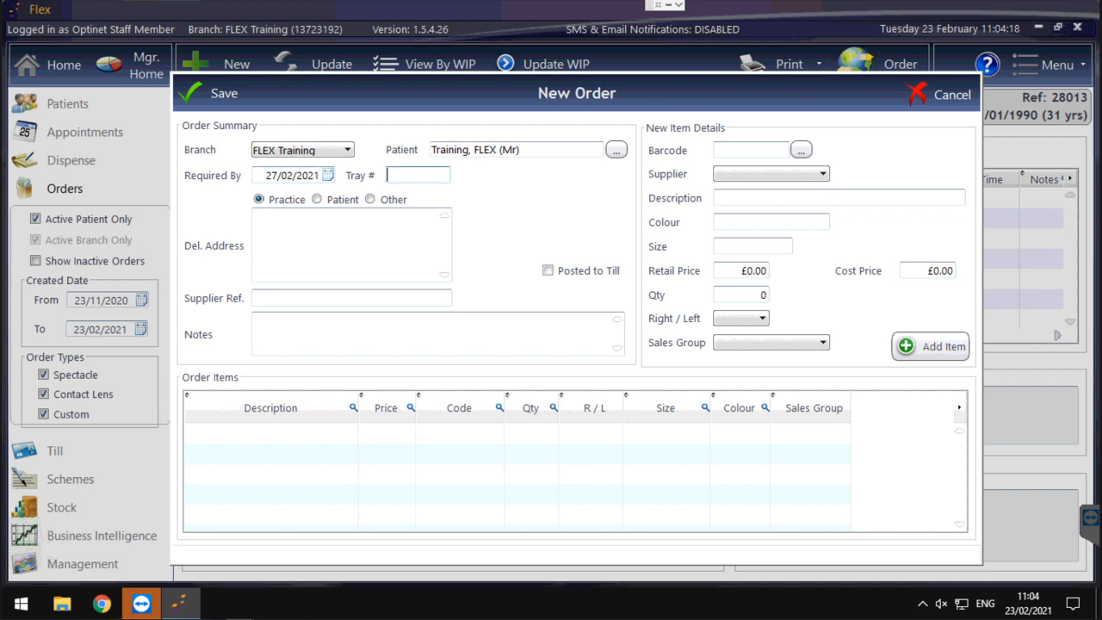
{"action": "type", "text": "26"}
- Add the Repair stock item to the order with a retail price of £14.80
{"action": "left_click", "coordinate": [801, 151]}
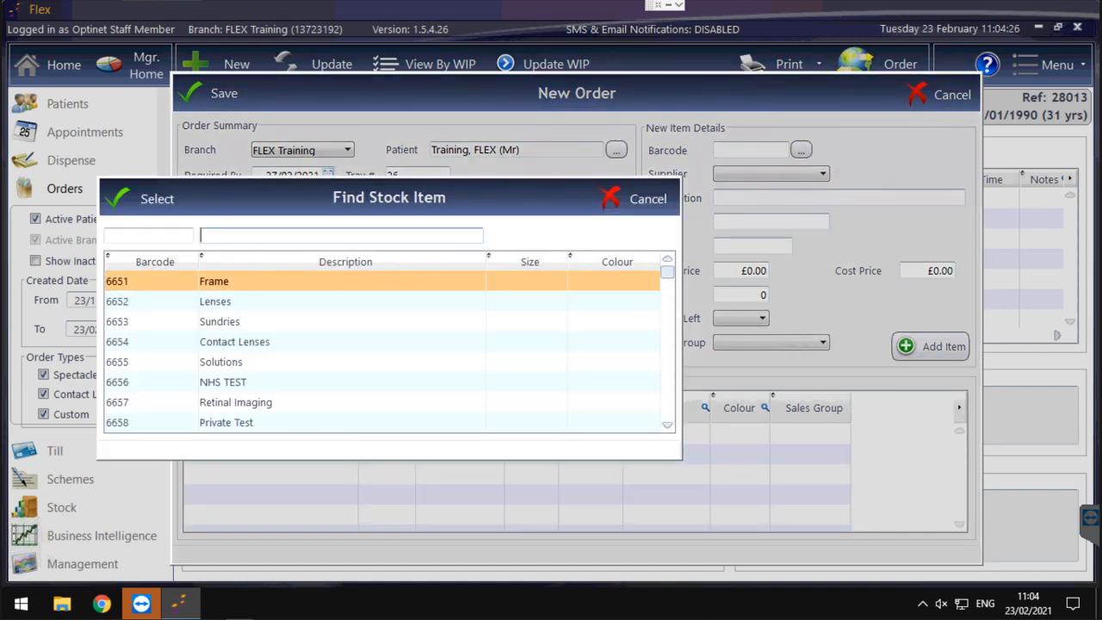
{"action": "type", "text": "repair"}
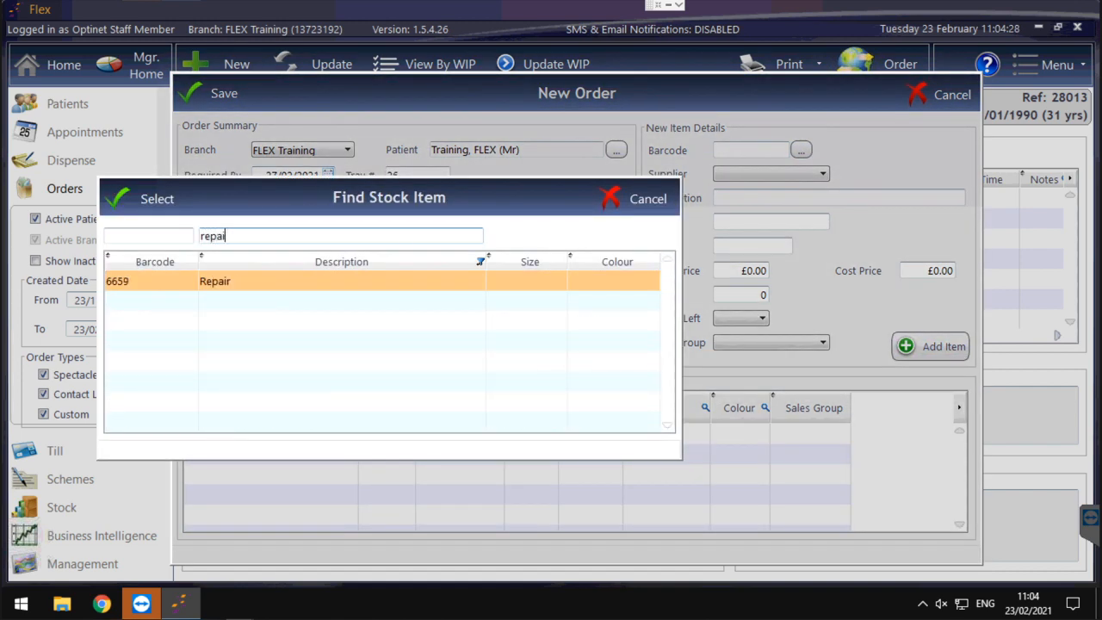
{"action": "left_click", "coordinate": [123, 194]}
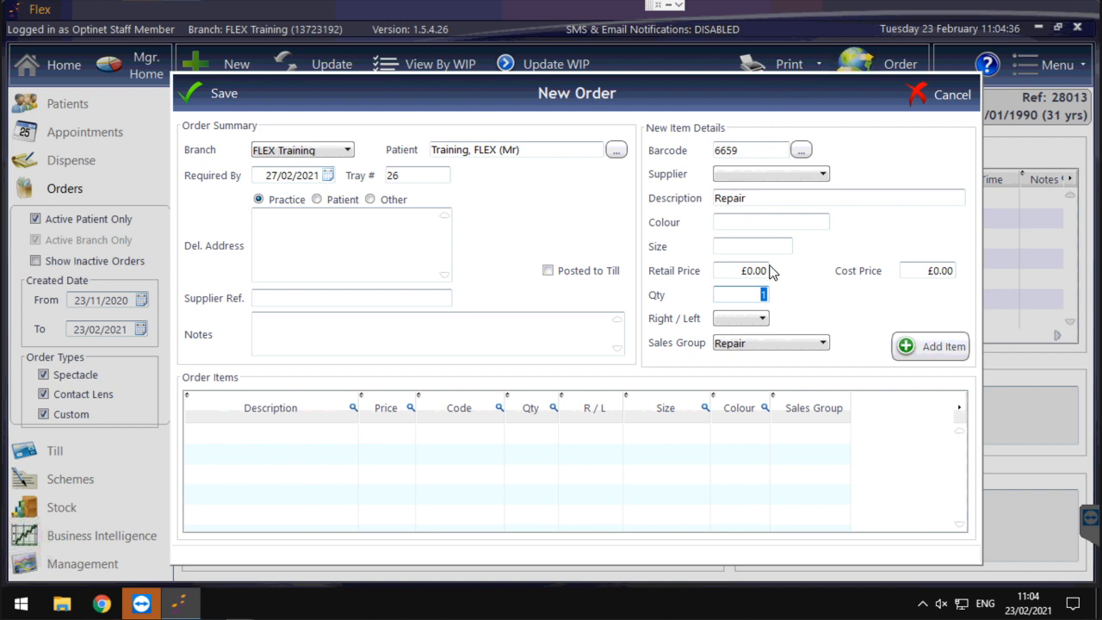
{"action": "left_click", "coordinate": [748, 271]}
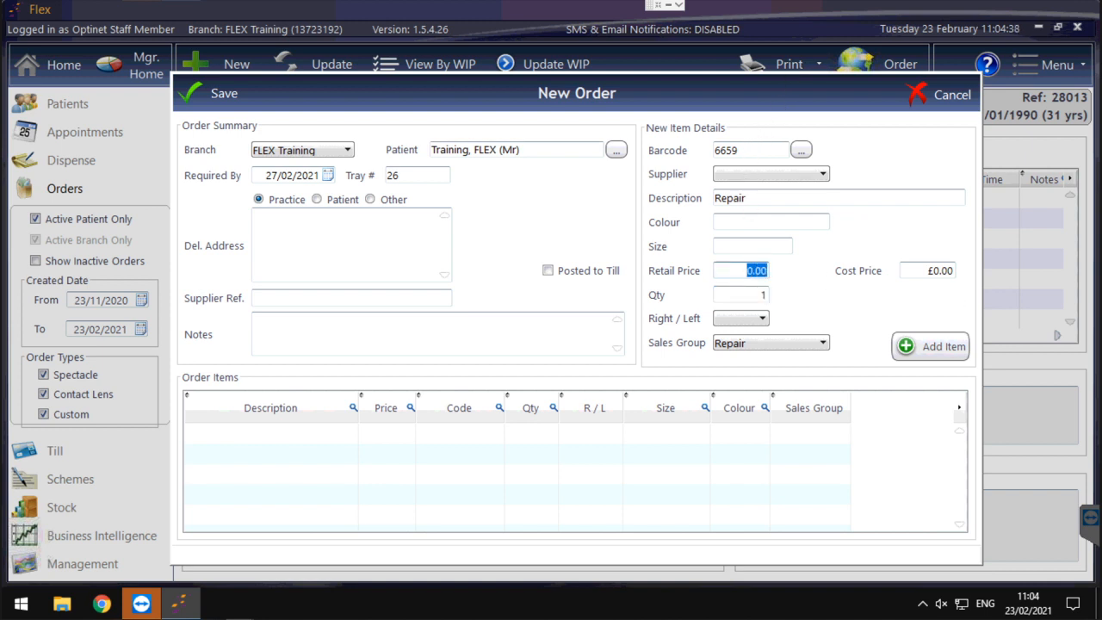
{"action": "type", "text": "14.80"}
{"action": "left_click", "coordinate": [961, 348]}
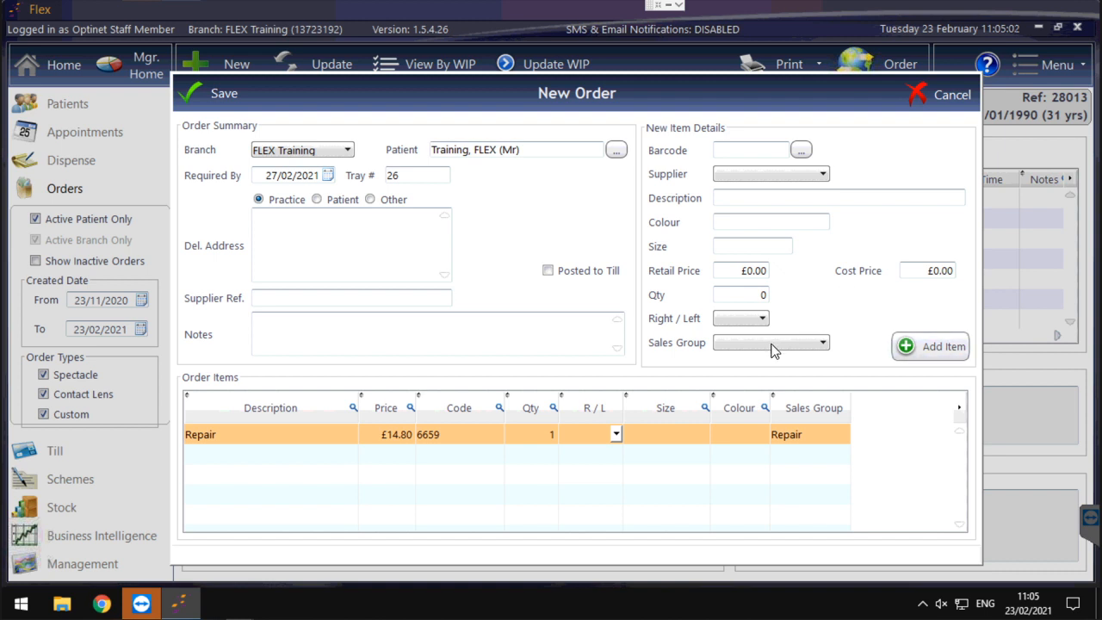
- Enter the order note "Please fit new side" and save the new order
{"action": "left_click", "coordinate": [370, 331]}
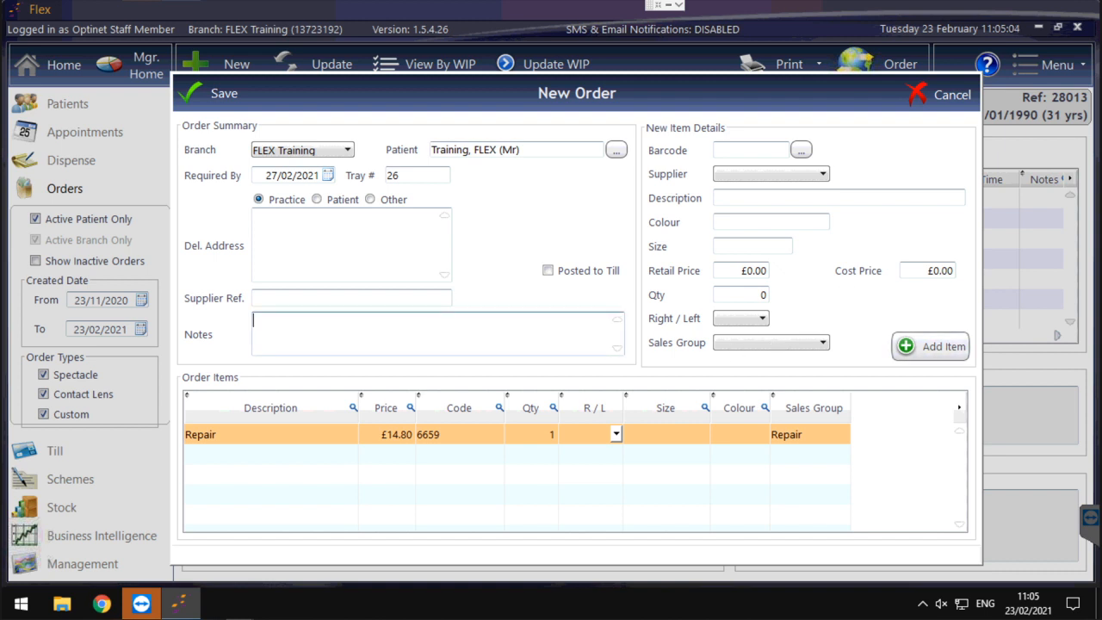
{"action": "type", "text": "Please fit new side"}
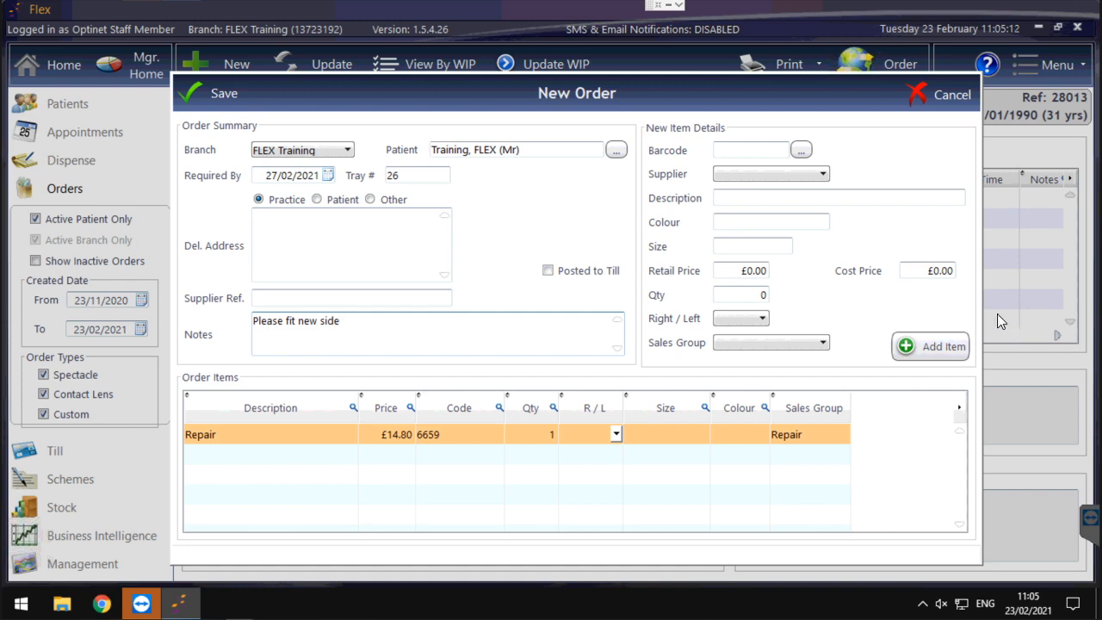
{"action": "left_click", "coordinate": [224, 94]}
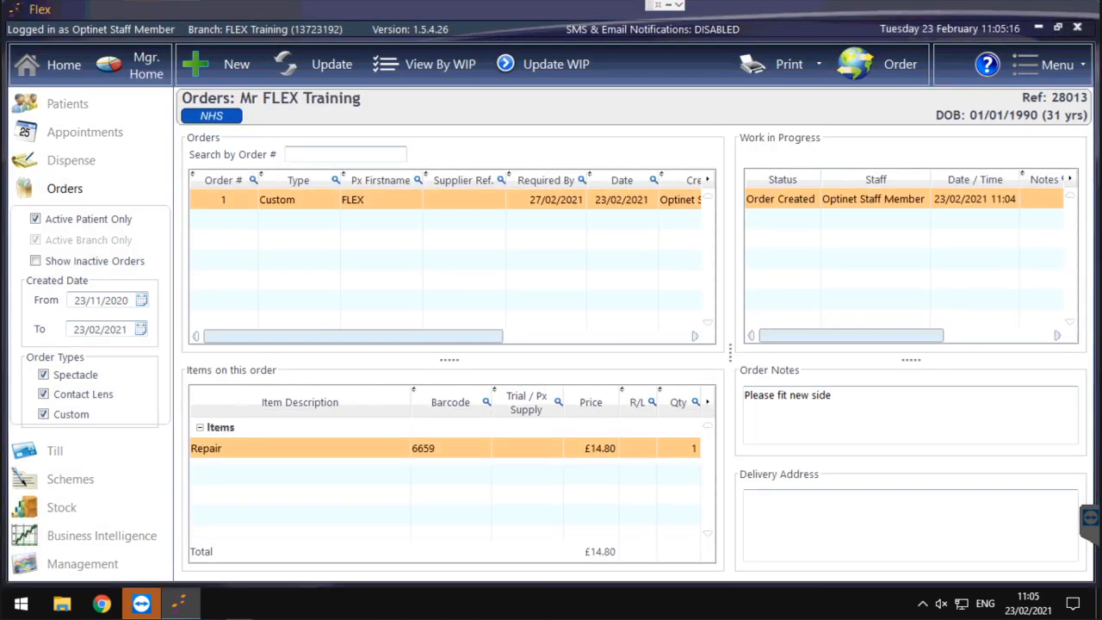
- Update the repair order's work-in-progress status to Order Received and save it
{"action": "mouse_move", "coordinate": [752, 215]}
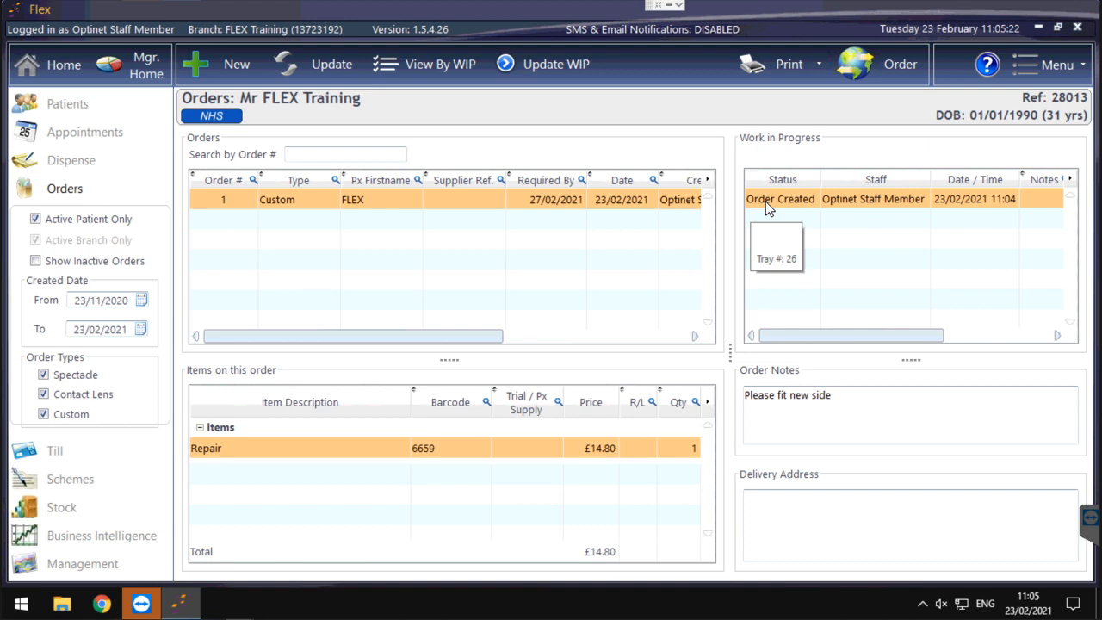
{"action": "left_click", "coordinate": [544, 65]}
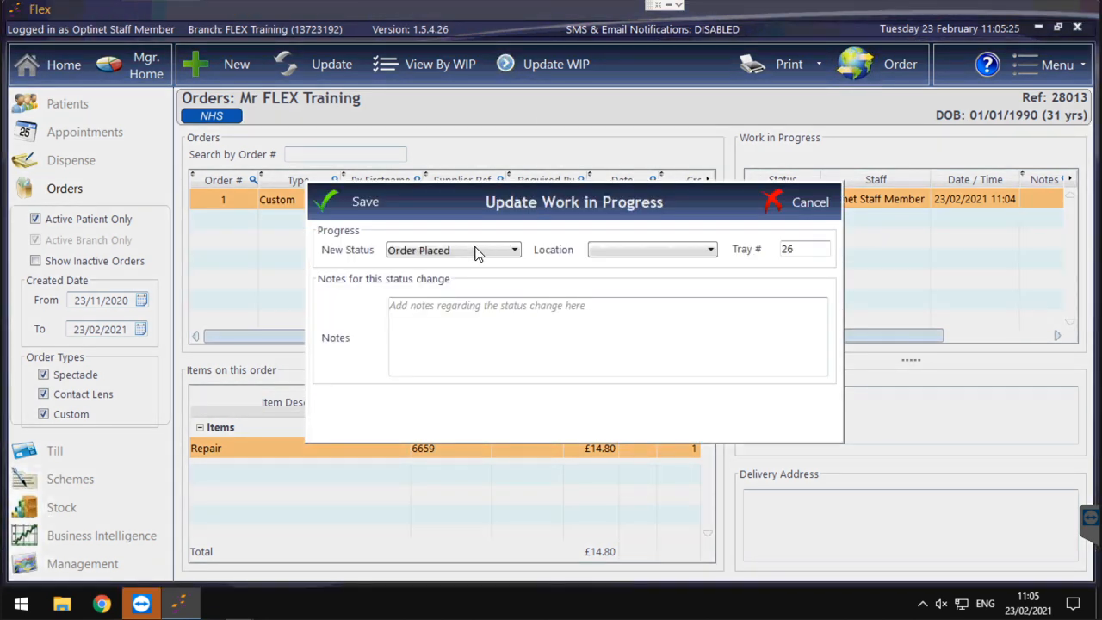
{"action": "left_click", "coordinate": [473, 250]}
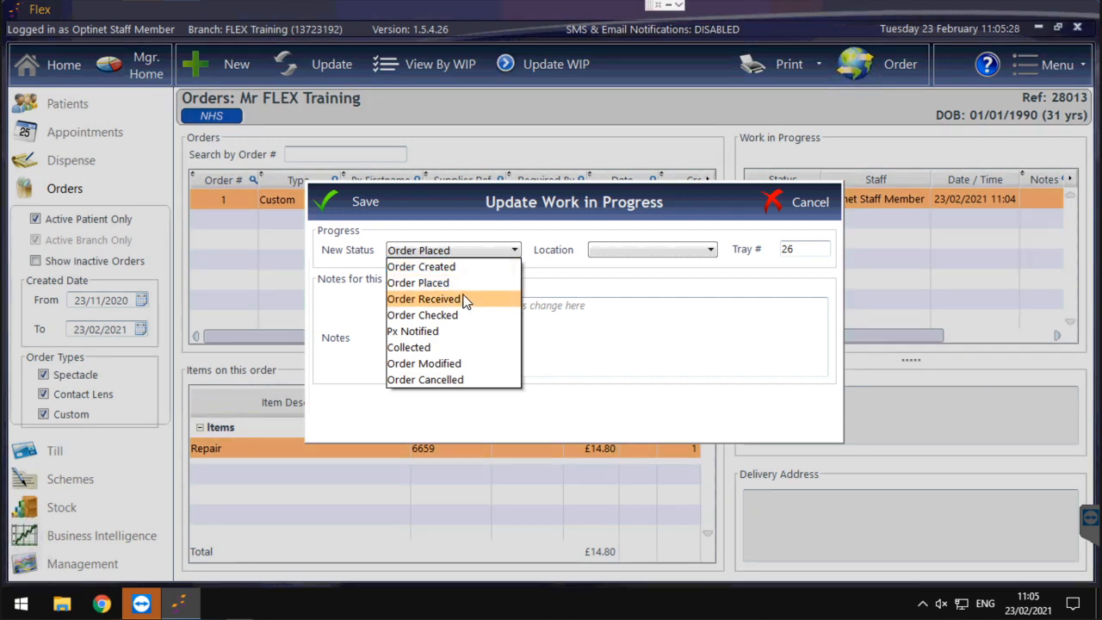
{"action": "left_click", "coordinate": [468, 299]}
{"action": "left_click", "coordinate": [360, 197]}
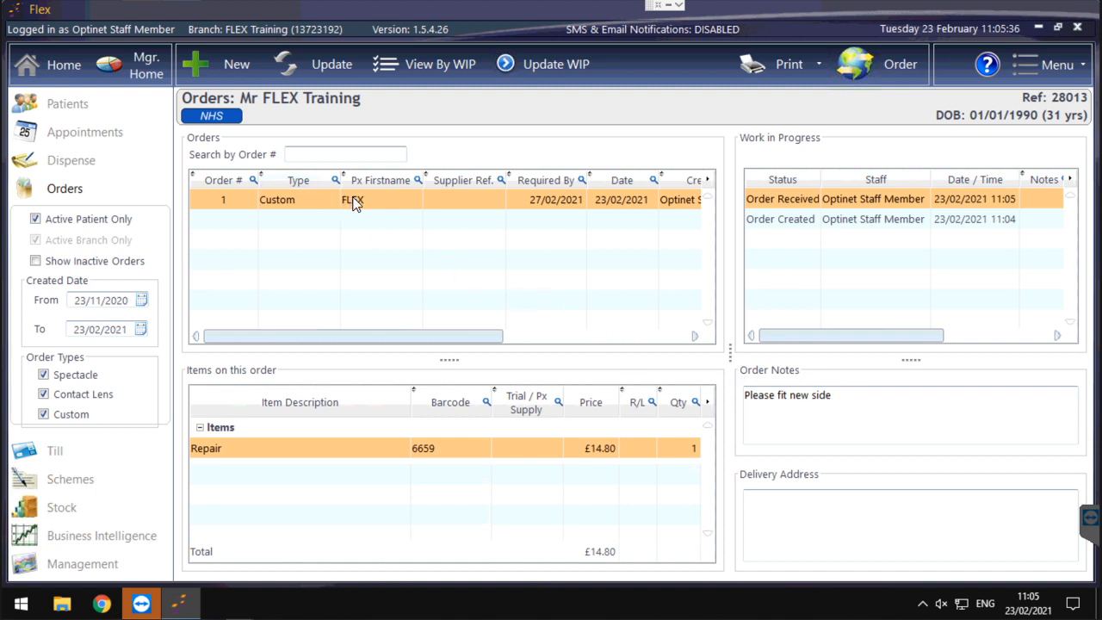
- Post the repair order to the till and dismiss the message
{"action": "right_click", "coordinate": [389, 195]}
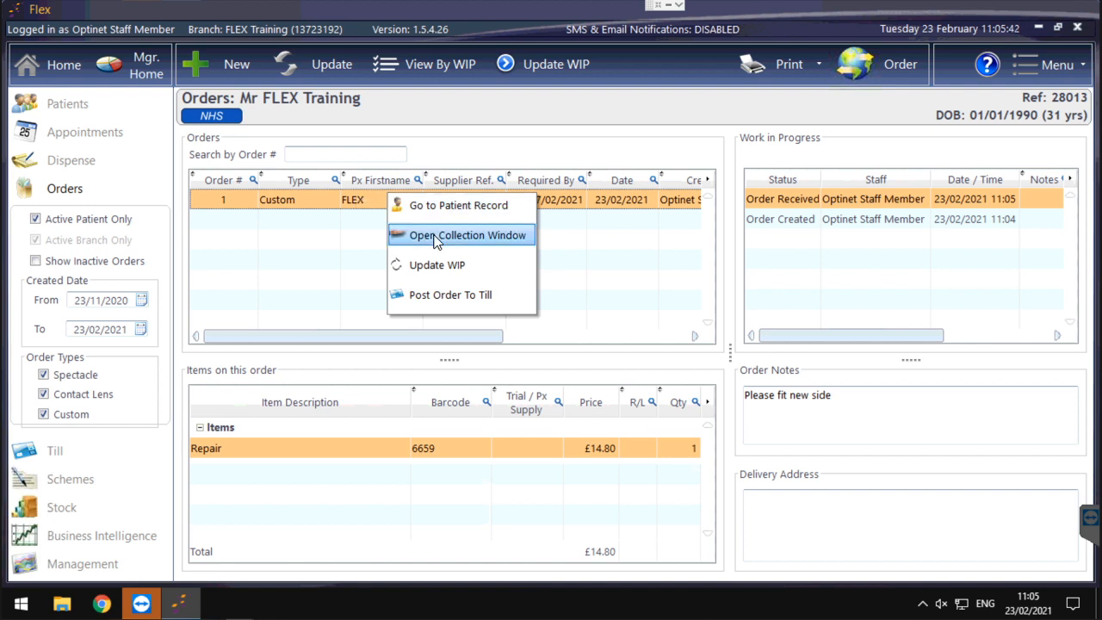
{"action": "left_click", "coordinate": [441, 296]}
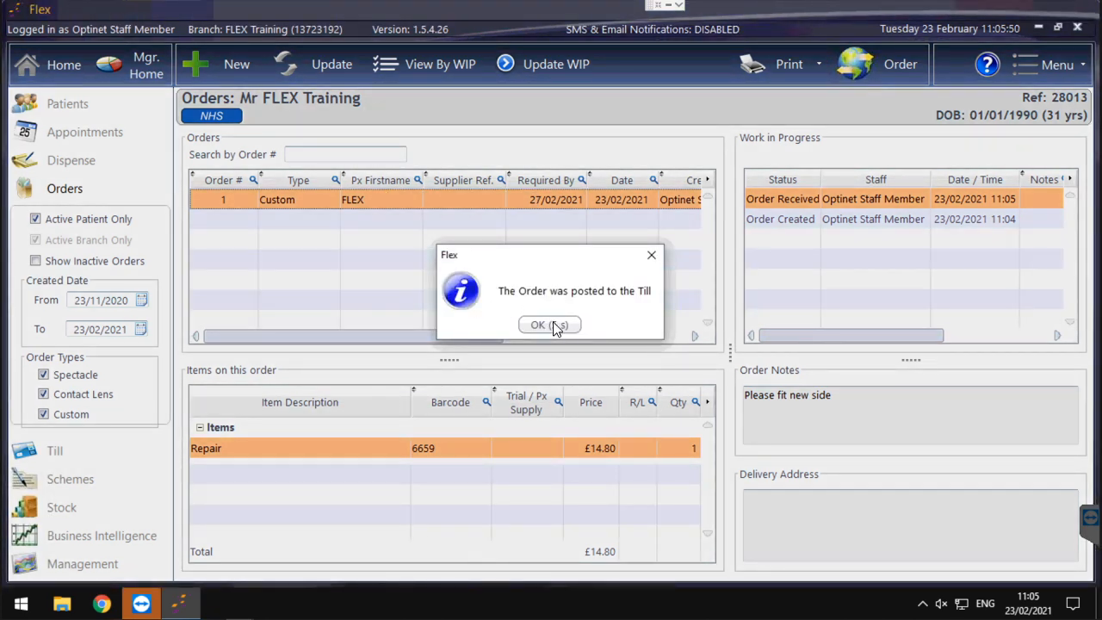
{"action": "left_click", "coordinate": [554, 324]}
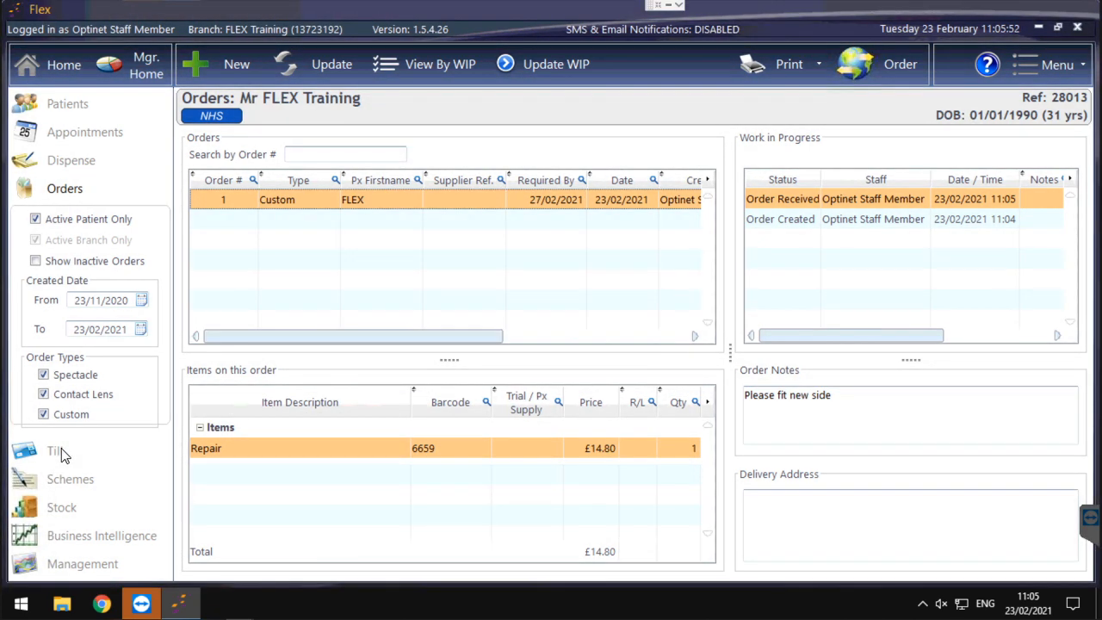
- Check the patient's till receipt and the available NHS repair vouchers without applying one, and return to the orders
{"action": "left_click", "coordinate": [61, 453]}
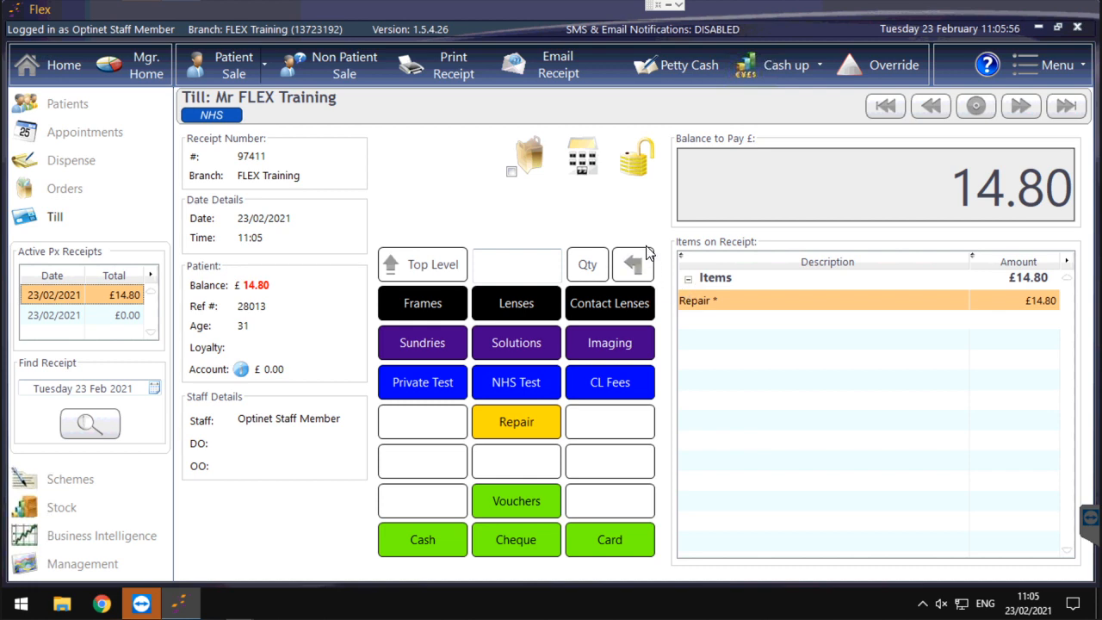
{"action": "left_click", "coordinate": [524, 503]}
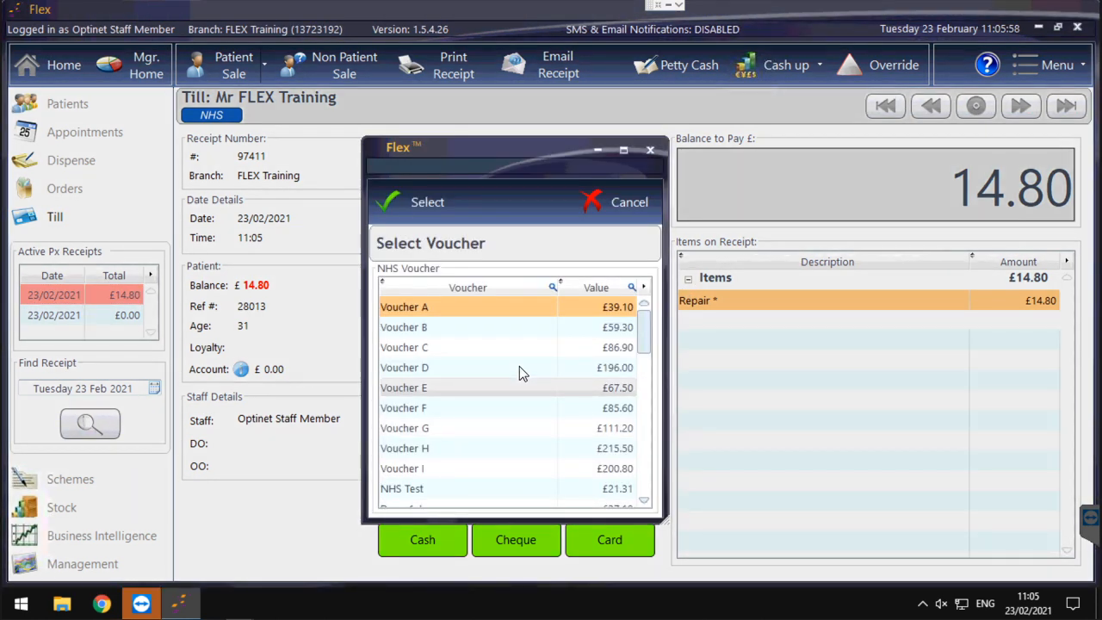
{"action": "scroll", "coordinate": [519, 371], "scroll_direction": "down", "scroll_amount": 4}
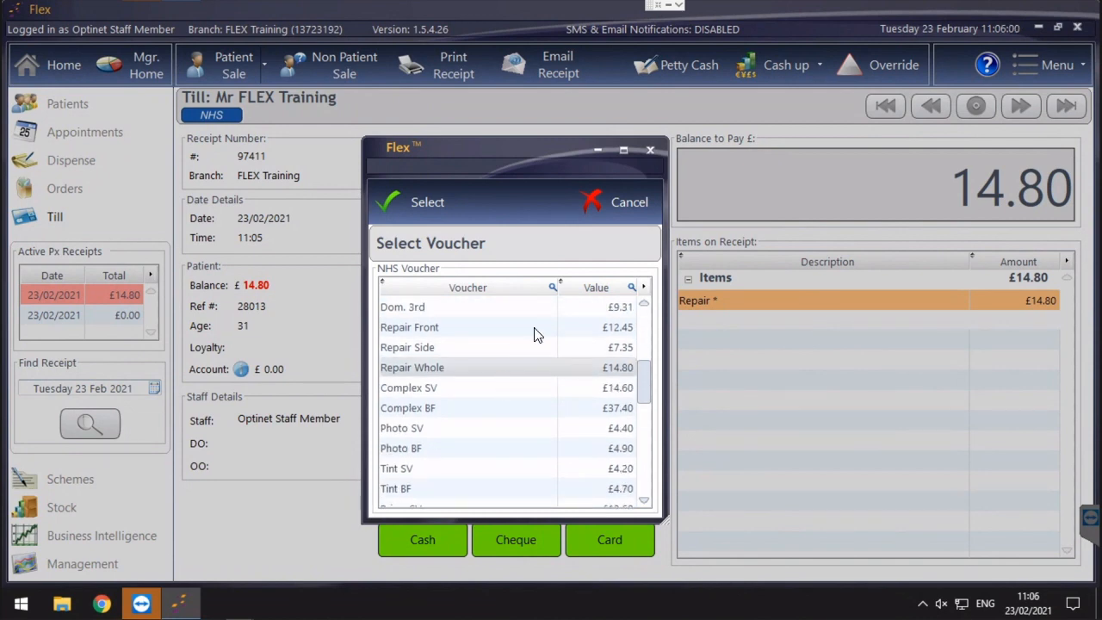
{"action": "left_click", "coordinate": [601, 210]}
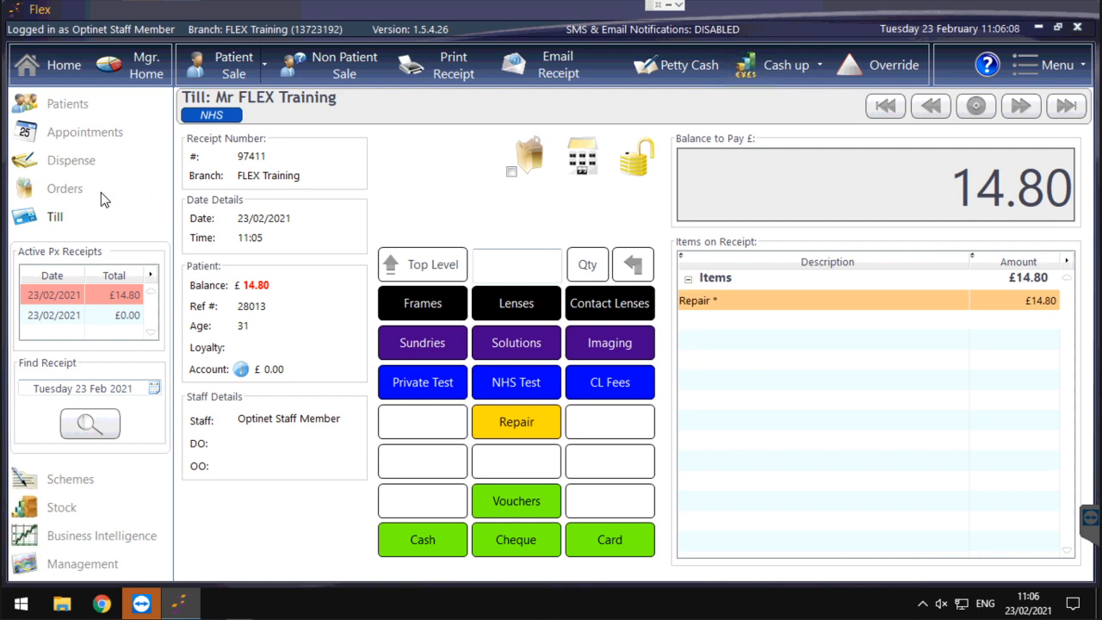
{"action": "left_click", "coordinate": [61, 191]}
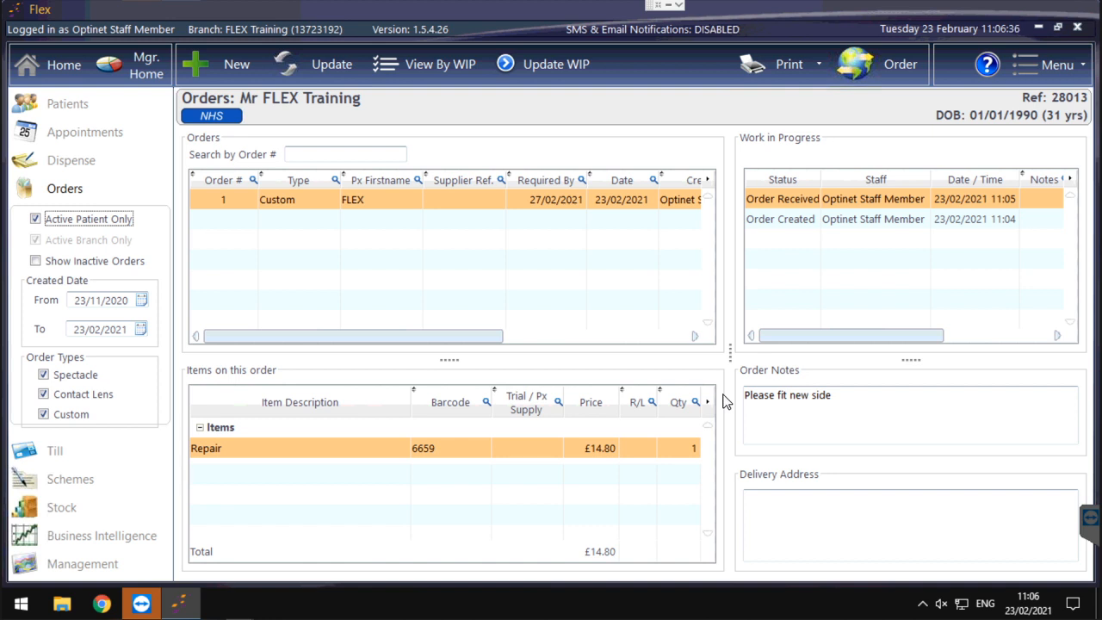
- Open the online help for ordering, view the support site's home page in a maximized window, and close it
{"action": "left_click", "coordinate": [990, 74]}
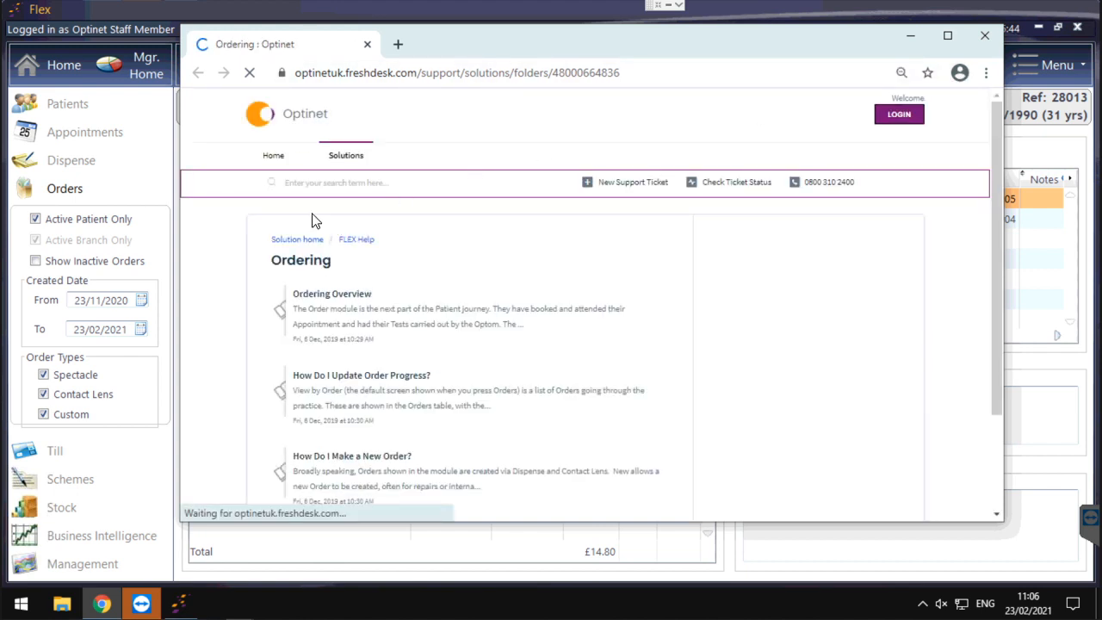
{"action": "left_click", "coordinate": [272, 166]}
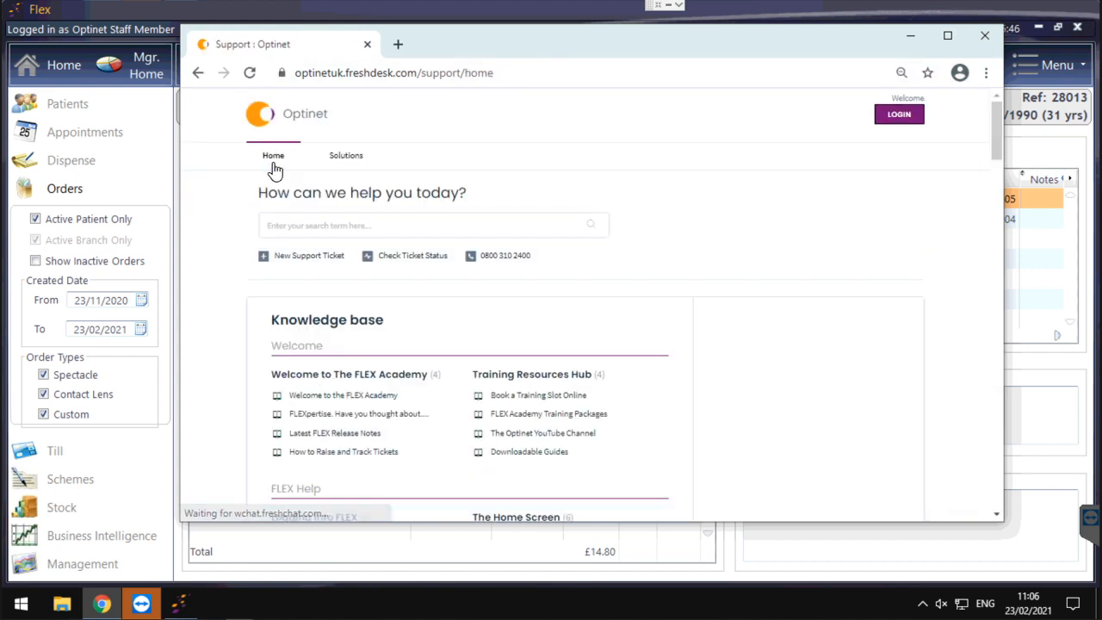
{"action": "left_click", "coordinate": [947, 36]}
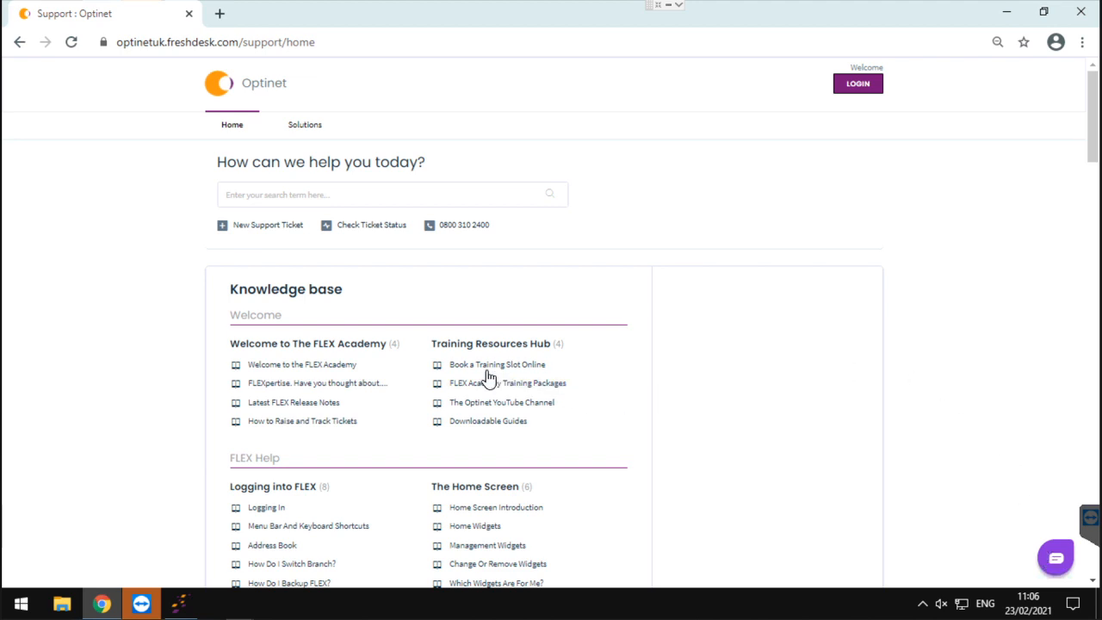
{"action": "left_click", "coordinate": [188, 13]}
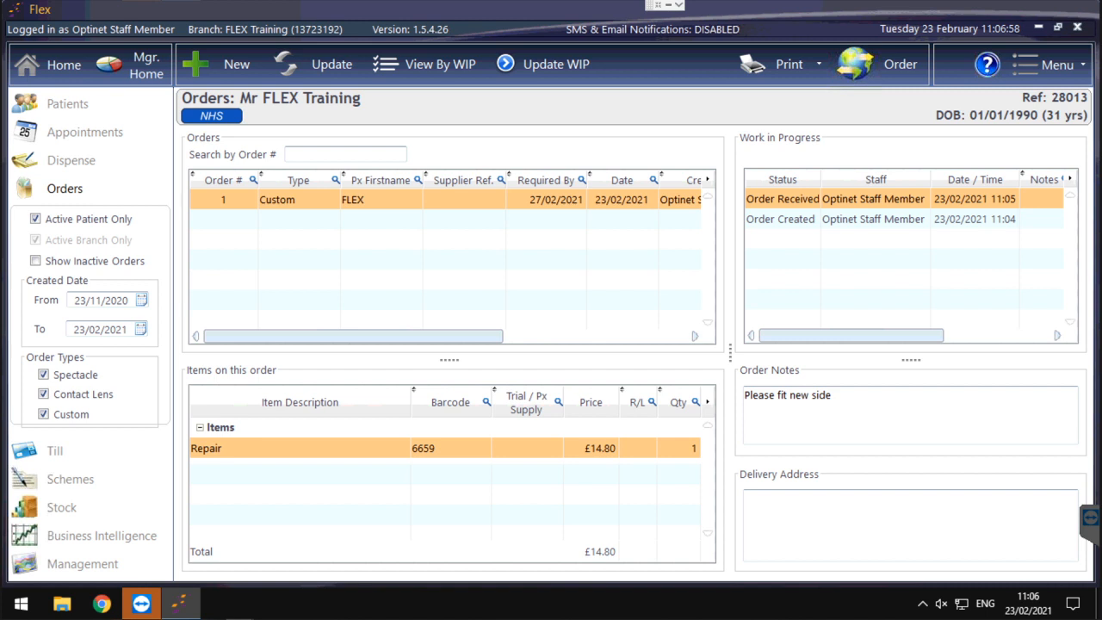